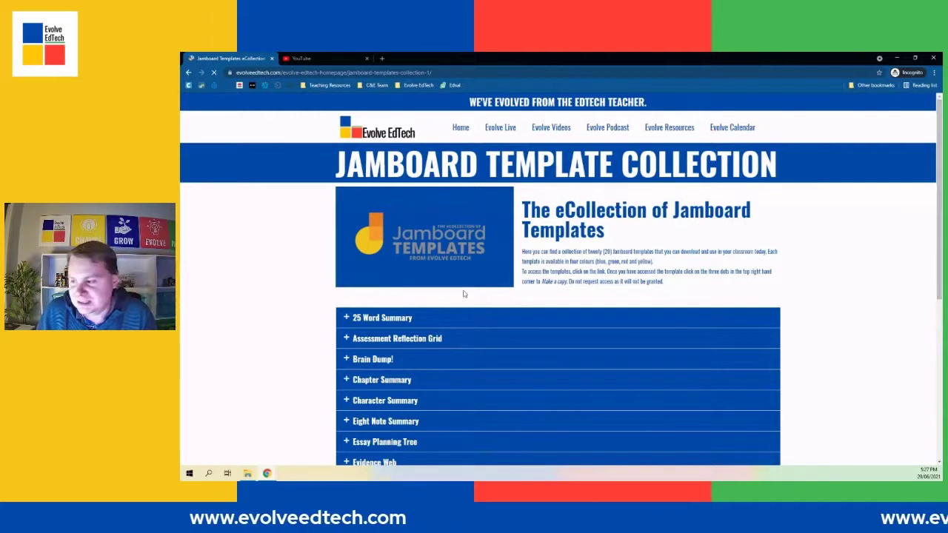
# - Open the red Brain Dump! template from the Jamboard template collection
pyautogui.scroll(-3, 645, 326)
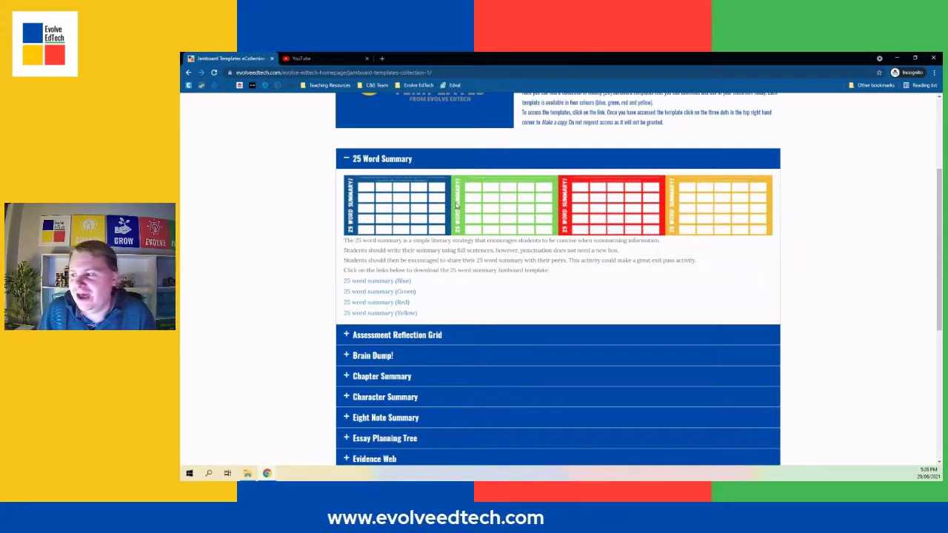
pyautogui.click(405, 163)
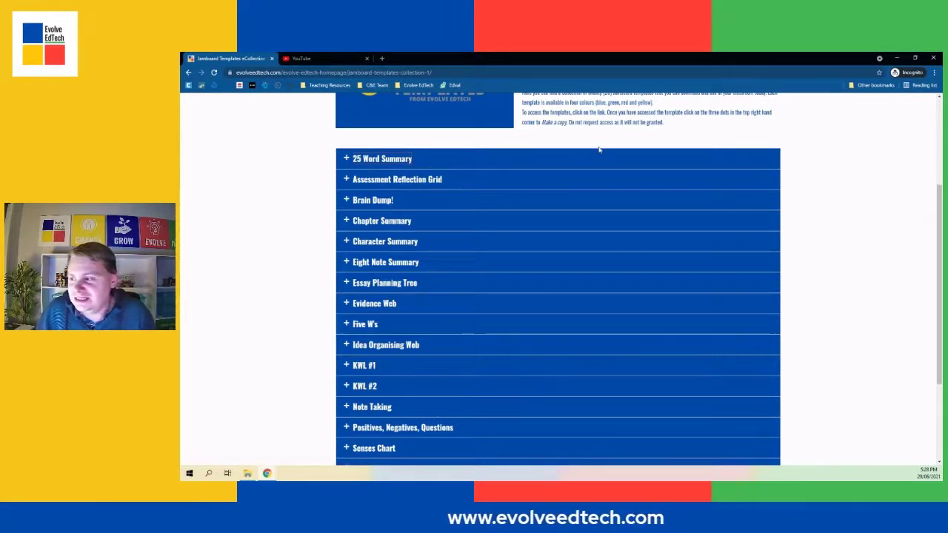
pyautogui.click(391, 201)
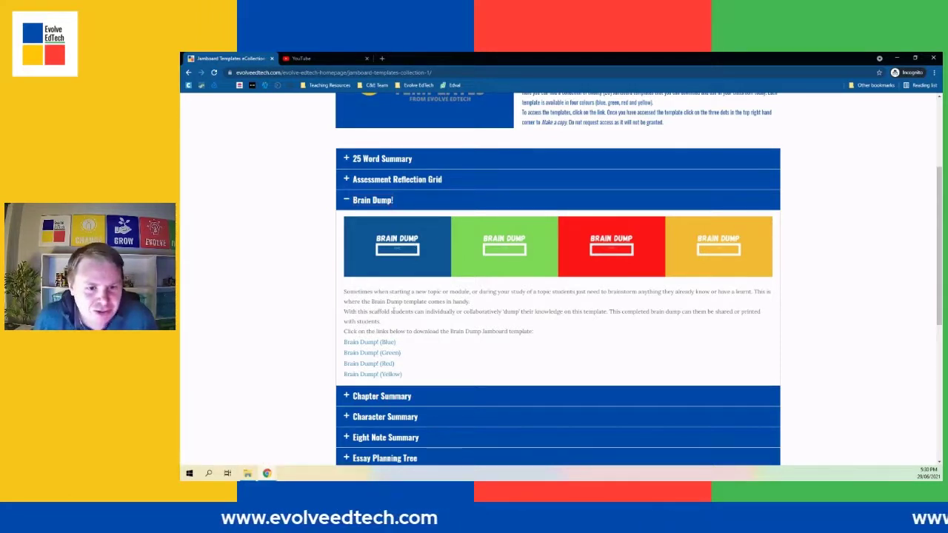
pyautogui.click(376, 363)
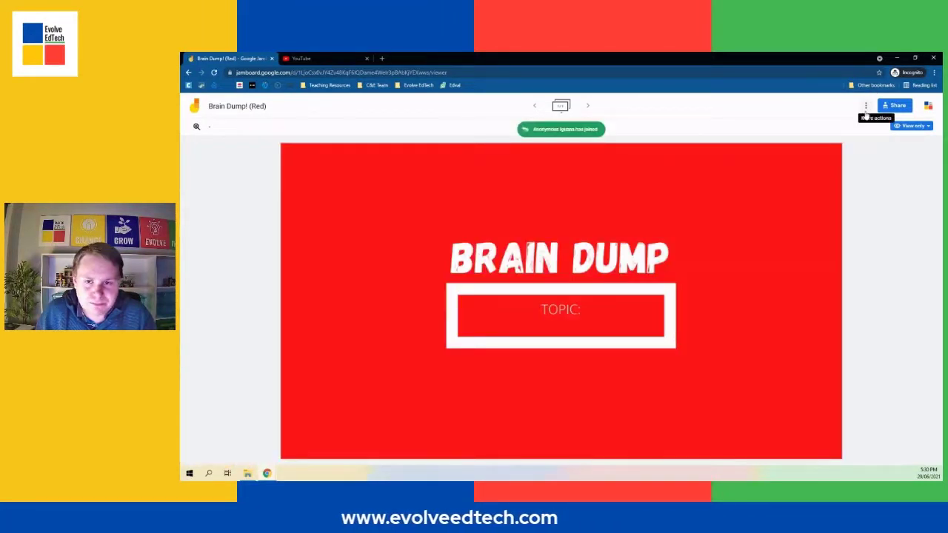
pyautogui.click(866, 107)
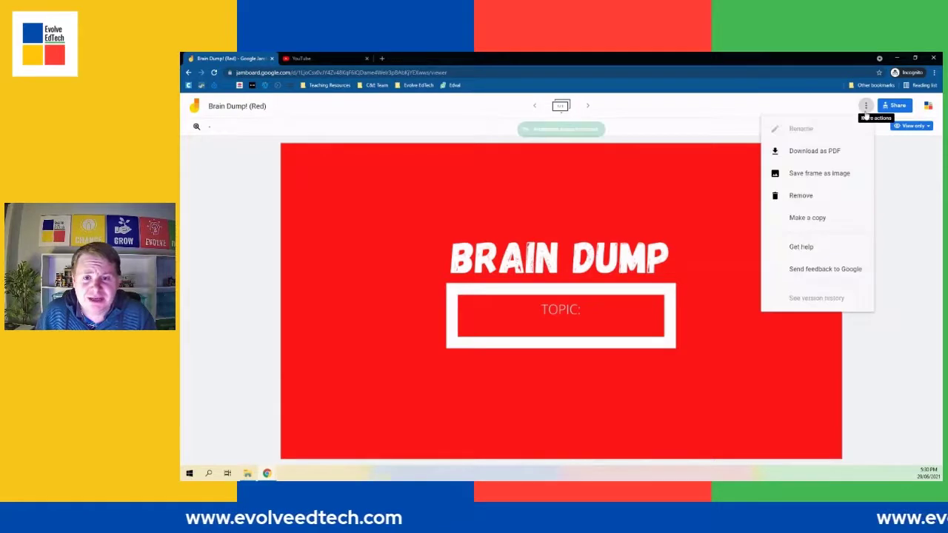
pyautogui.click(808, 218)
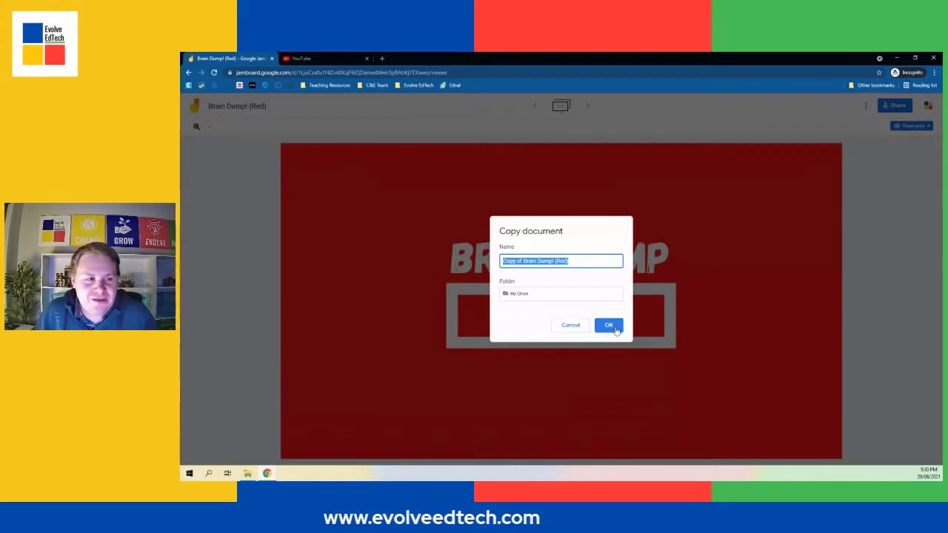
pyautogui.click(571, 325)
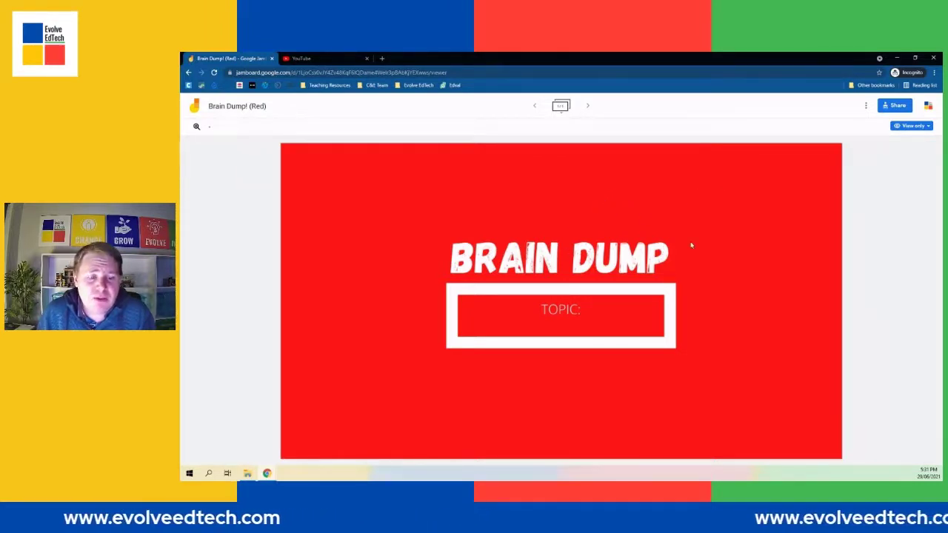
# - Make a copy of the template in My Drive, named Copy of Brain Dump! (Red)
pyautogui.click(865, 108)
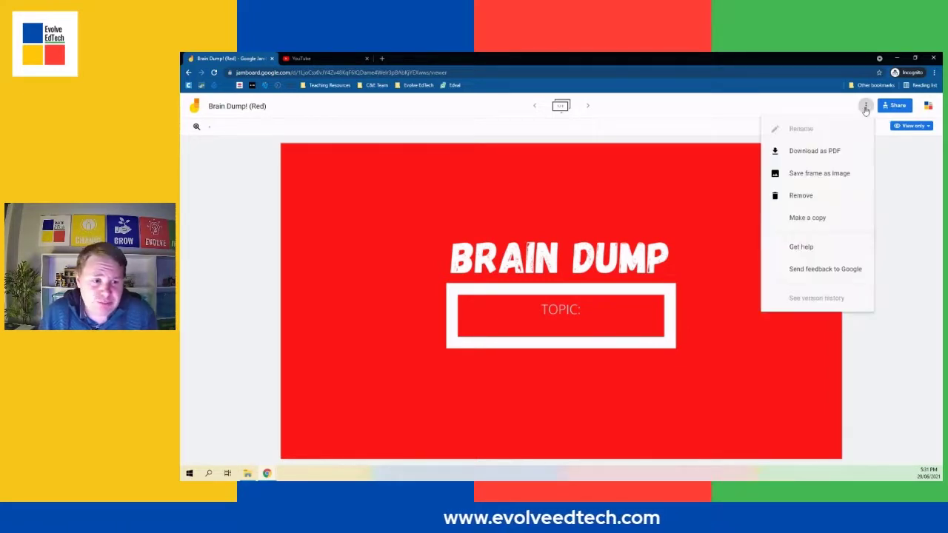
pyautogui.click(829, 223)
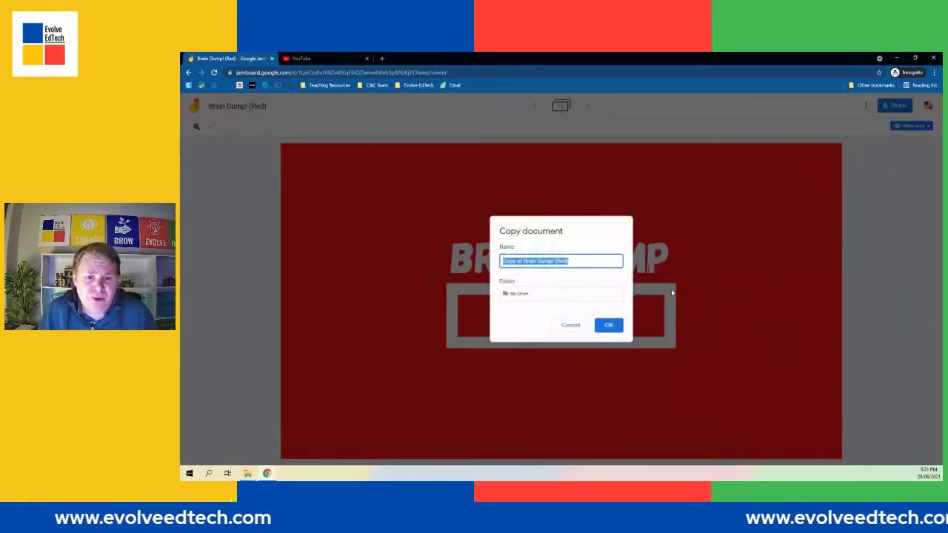
pyautogui.click(609, 328)
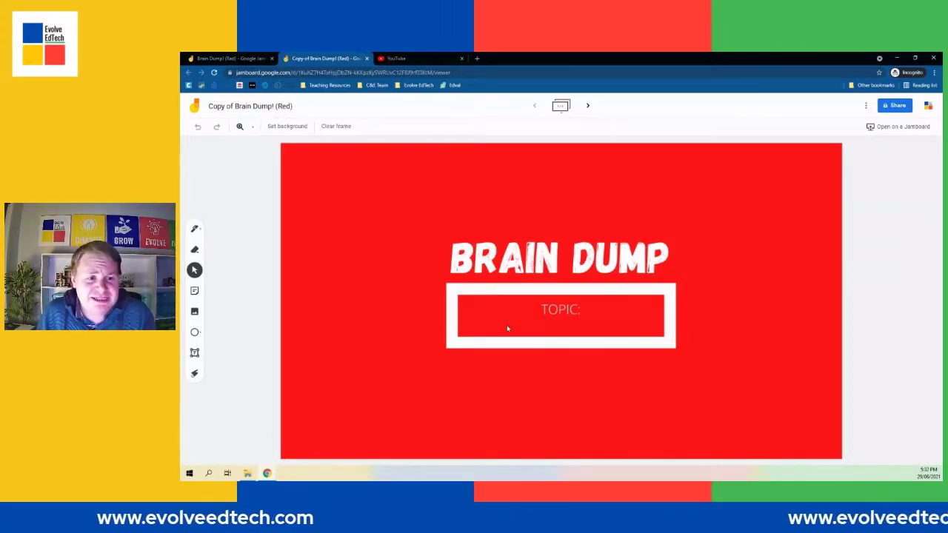
# - Add a text box reading "Weapons Training" inside the white-framed topic box
pyautogui.click(195, 354)
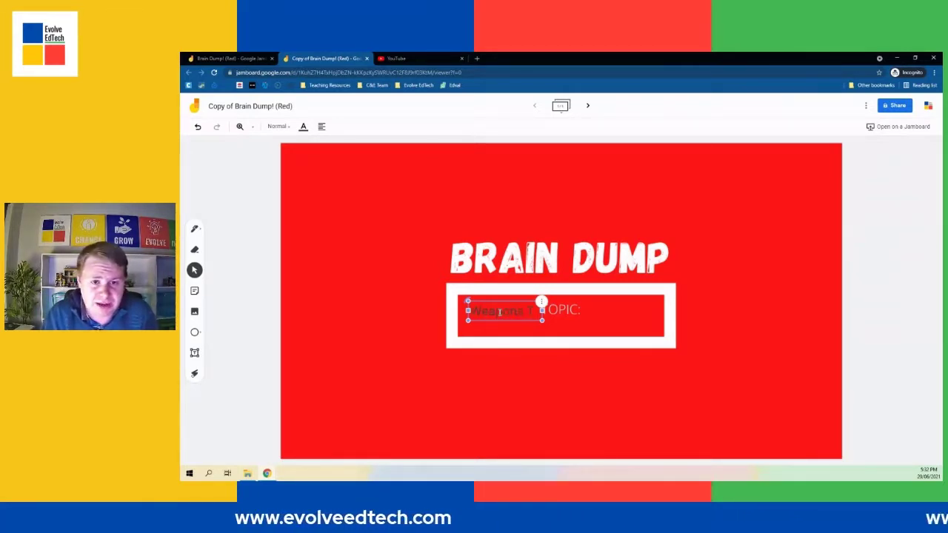
pyautogui.write('aining')
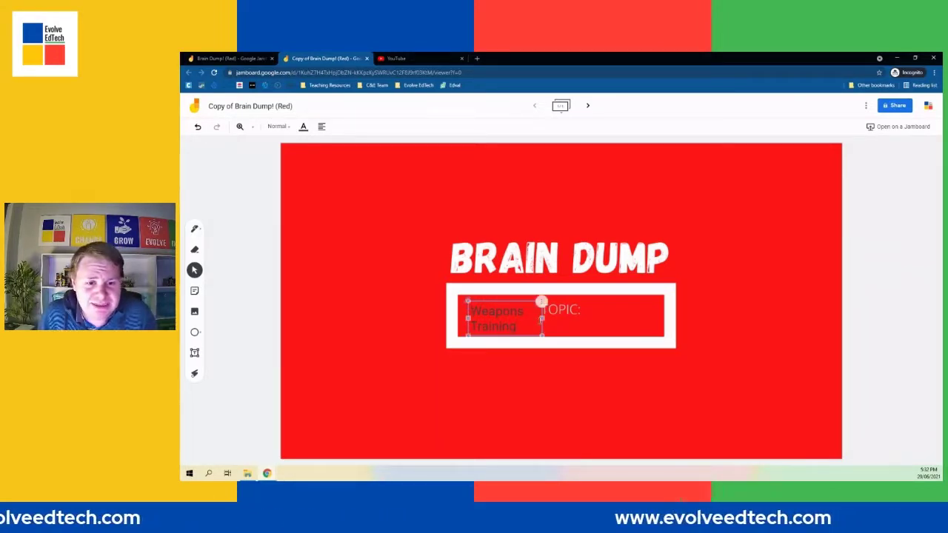
pyautogui.click(545, 315)
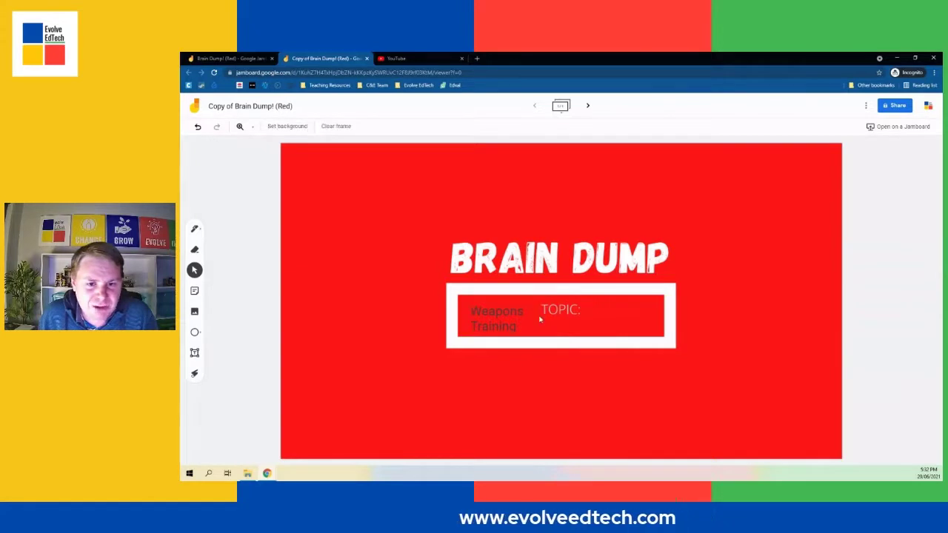
# - Widen the Weapons Training text box so the words fit on one line and centre its text
pyautogui.click(539, 321)
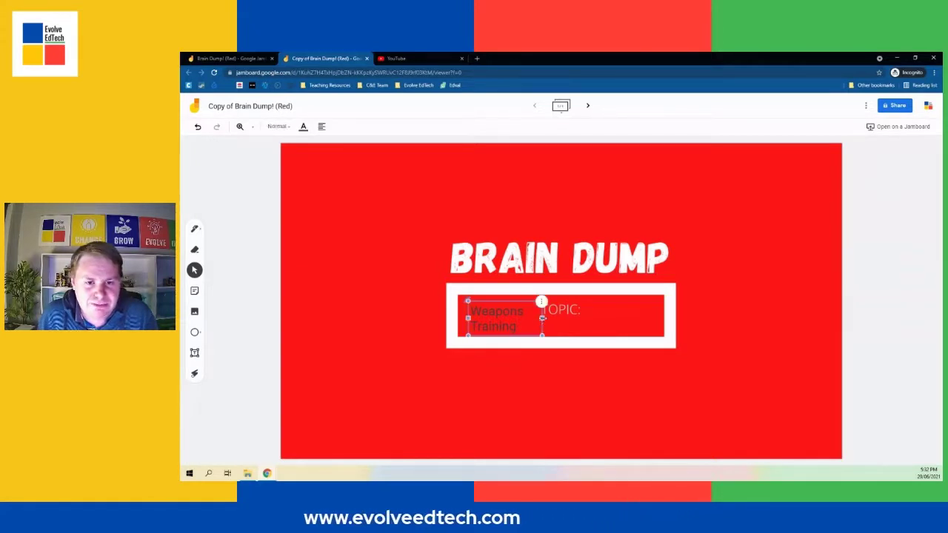
pyautogui.moveTo(552, 318); pyautogui.dragTo(615, 318)
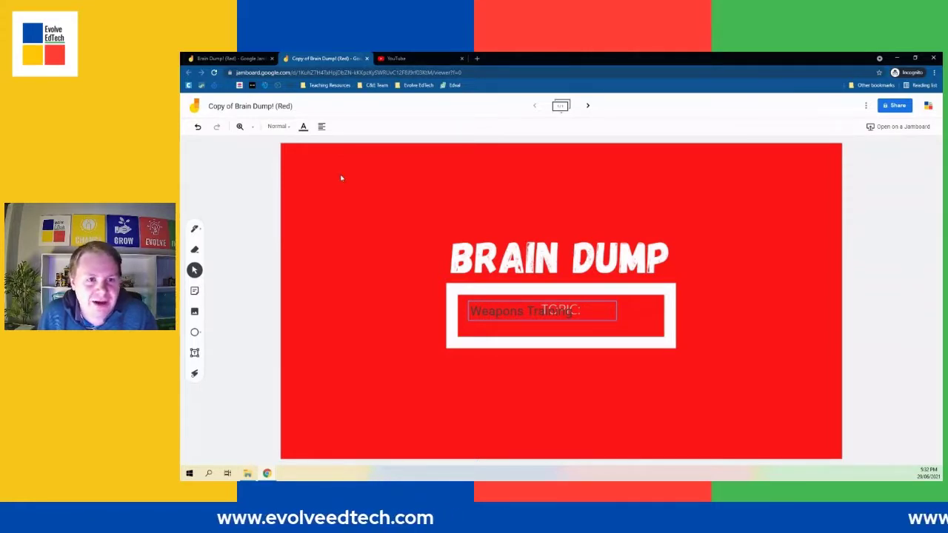
pyautogui.click(322, 126)
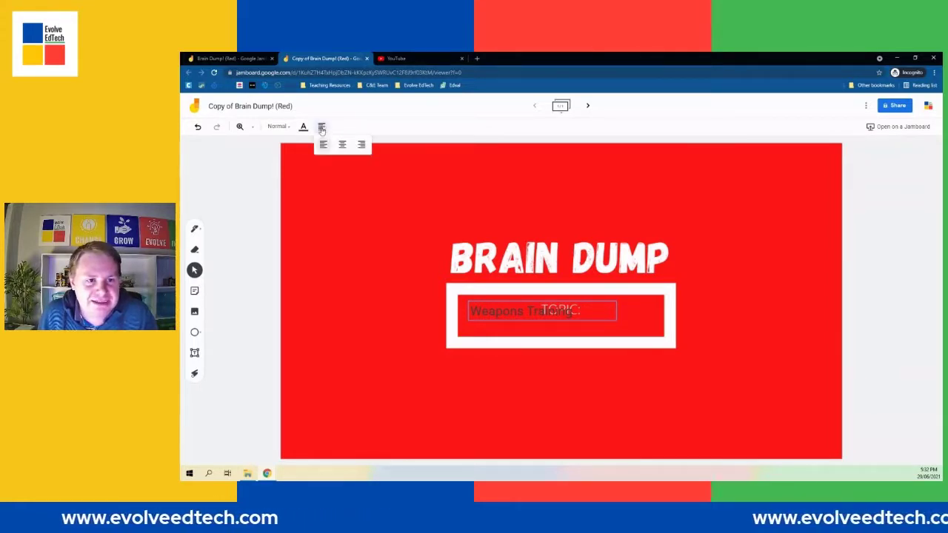
pyautogui.click(341, 146)
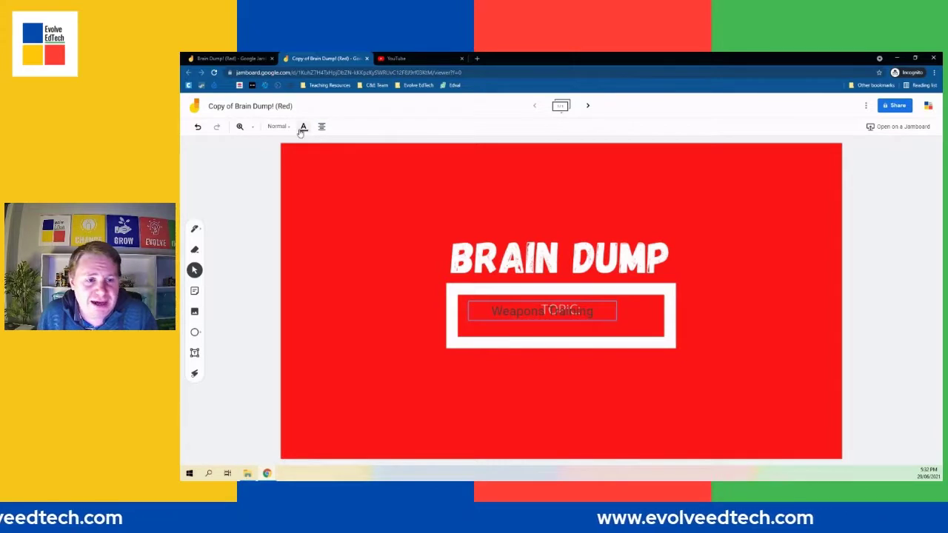
# - Try yellow, green and blue as the text colour of Weapons Training
pyautogui.click(303, 127)
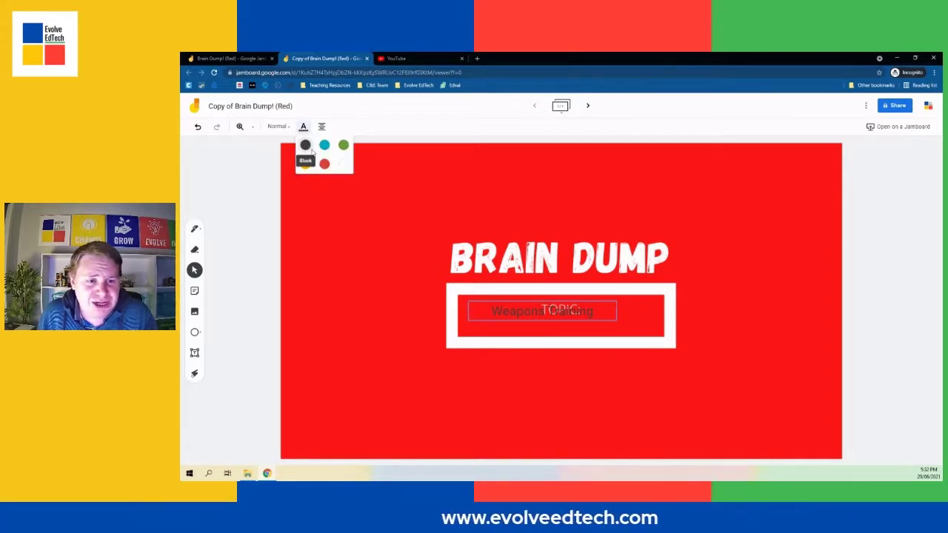
pyautogui.click(305, 164)
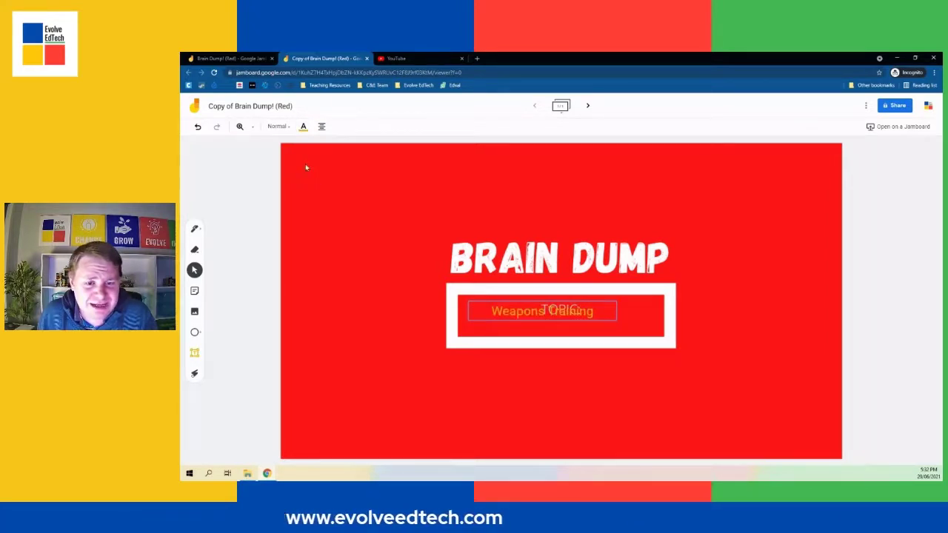
pyautogui.click(303, 127)
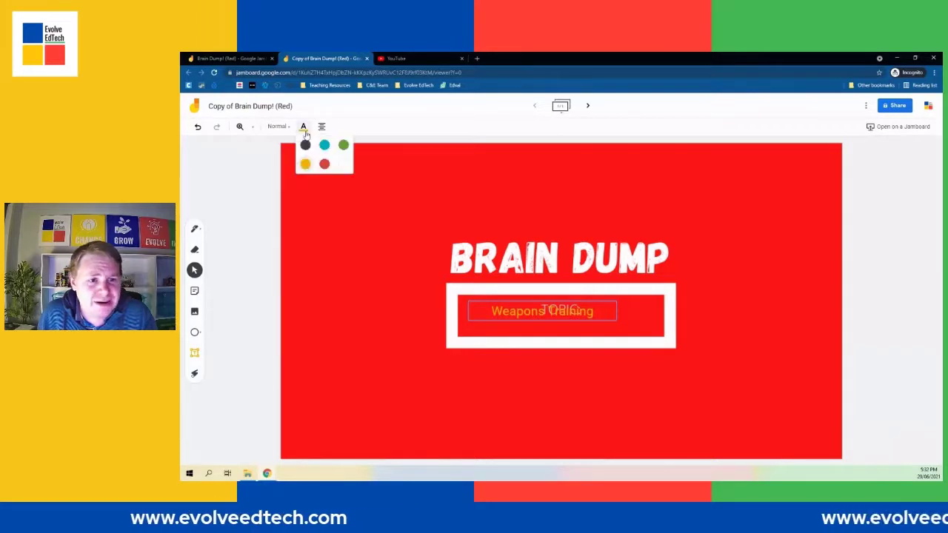
pyautogui.click(343, 145)
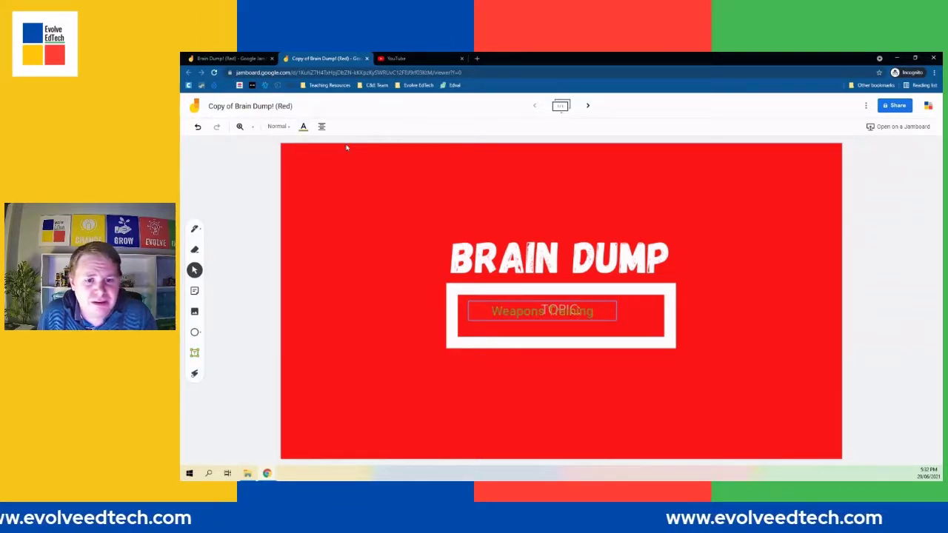
pyautogui.click(303, 128)
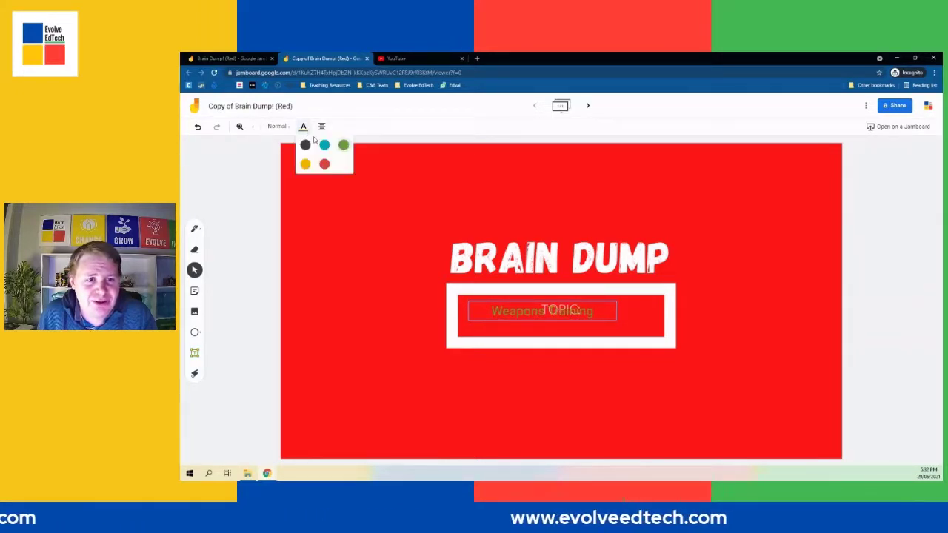
pyautogui.click(325, 149)
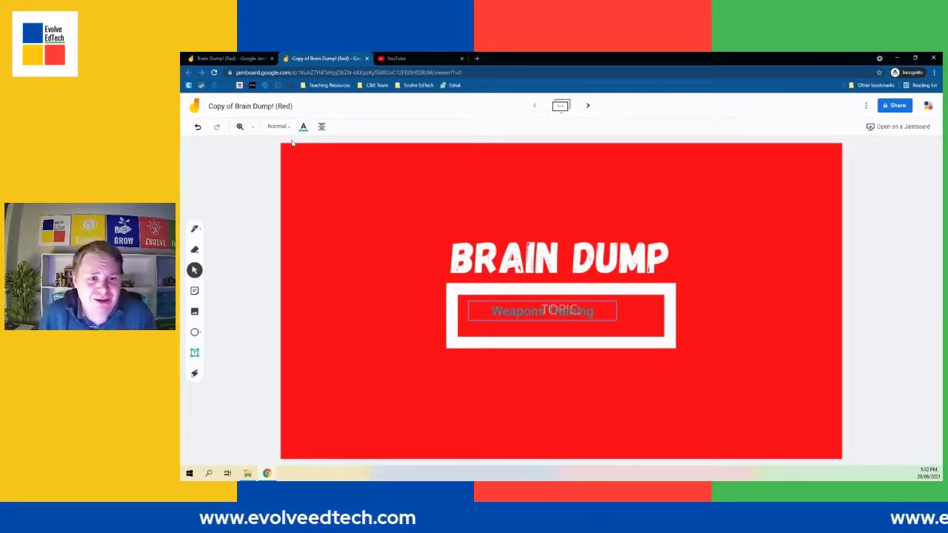
# - Set the Weapons Training text to white and its text style to Subtitle
pyautogui.click(304, 126)
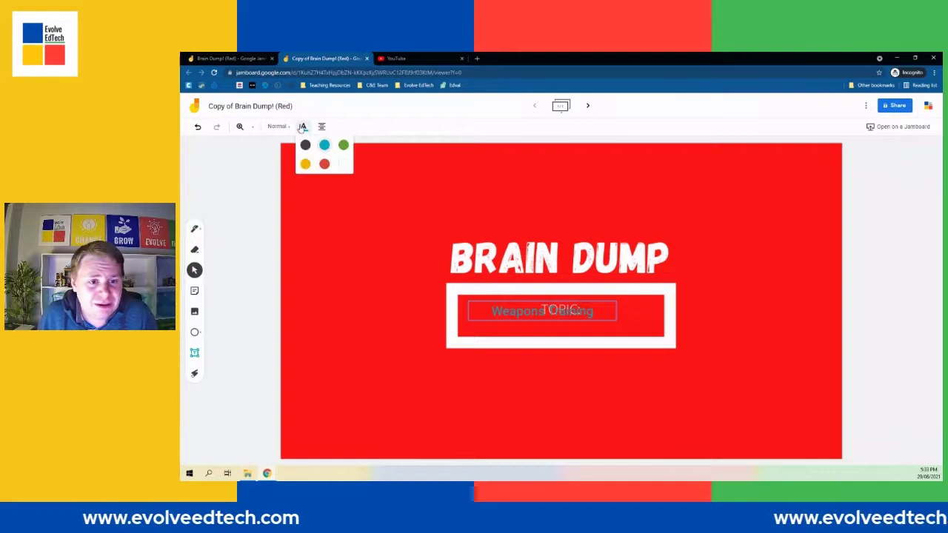
pyautogui.click(343, 163)
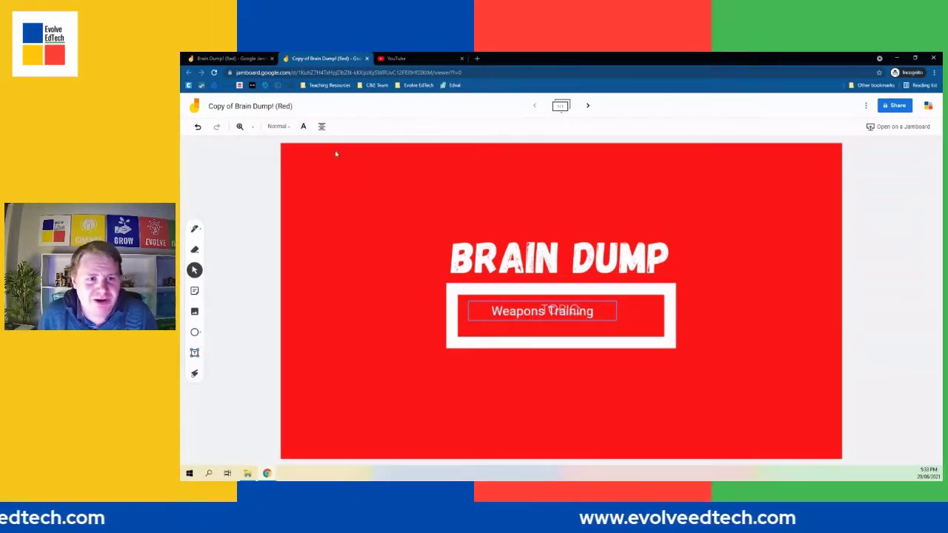
pyautogui.click(277, 127)
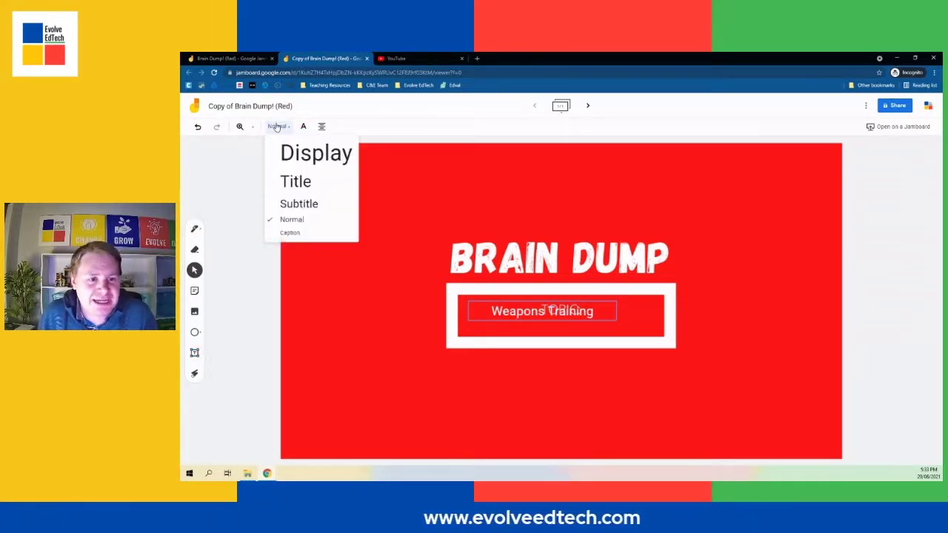
pyautogui.click(299, 204)
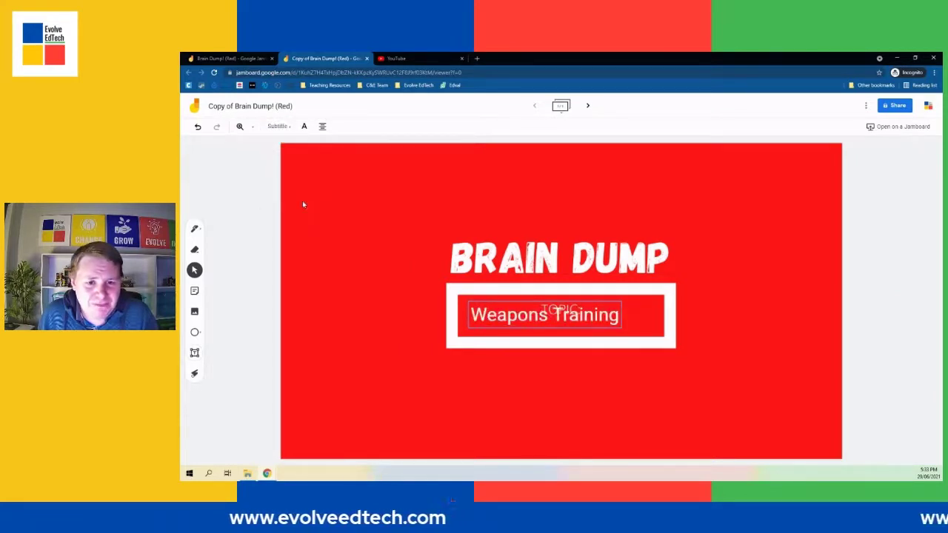
# - Move the Weapons Training text directly below the TOPIC label, centred in the white frame, and deselect it
pyautogui.click(608, 302)
pyautogui.moveTo(608, 302); pyautogui.dragTo(624, 313)
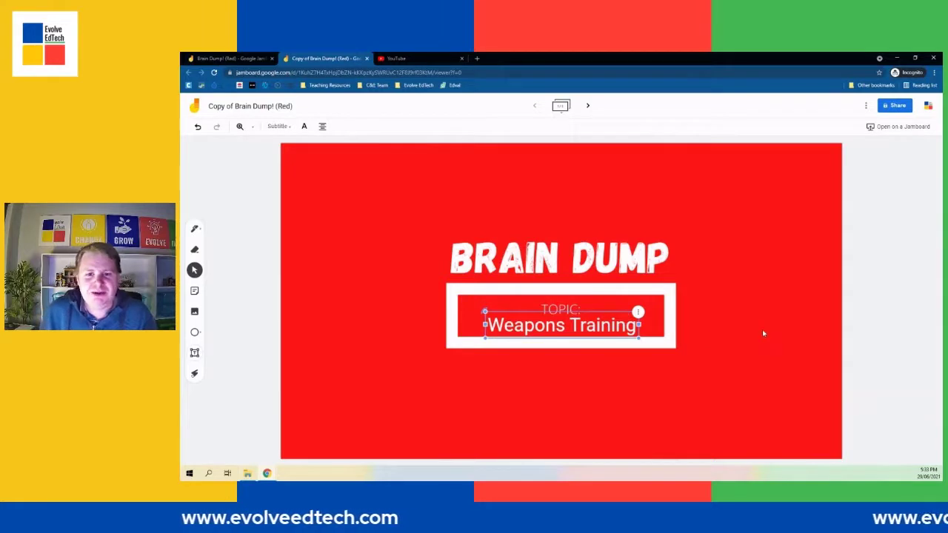
pyautogui.click(863, 300)
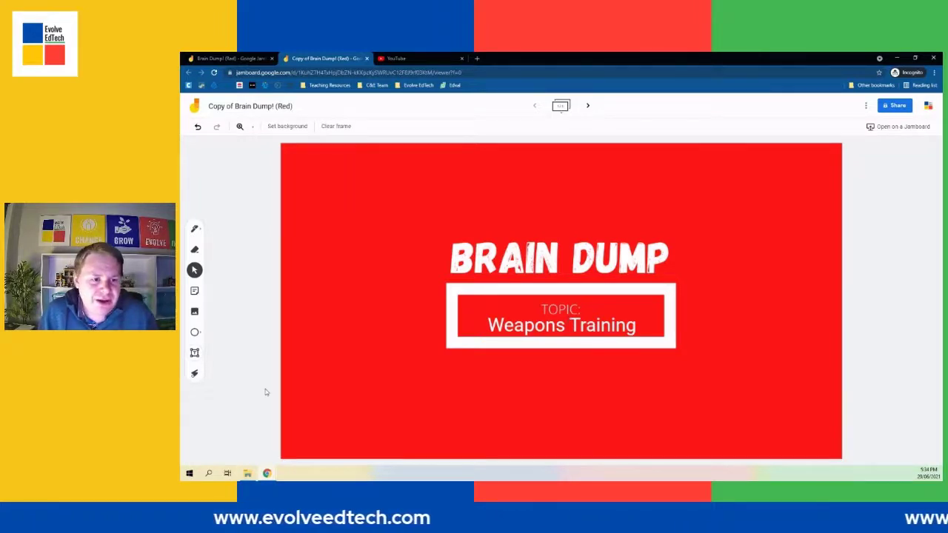
# - Add a text box reading "War" in the upper-left corner of the red frame
pyautogui.click(194, 353)
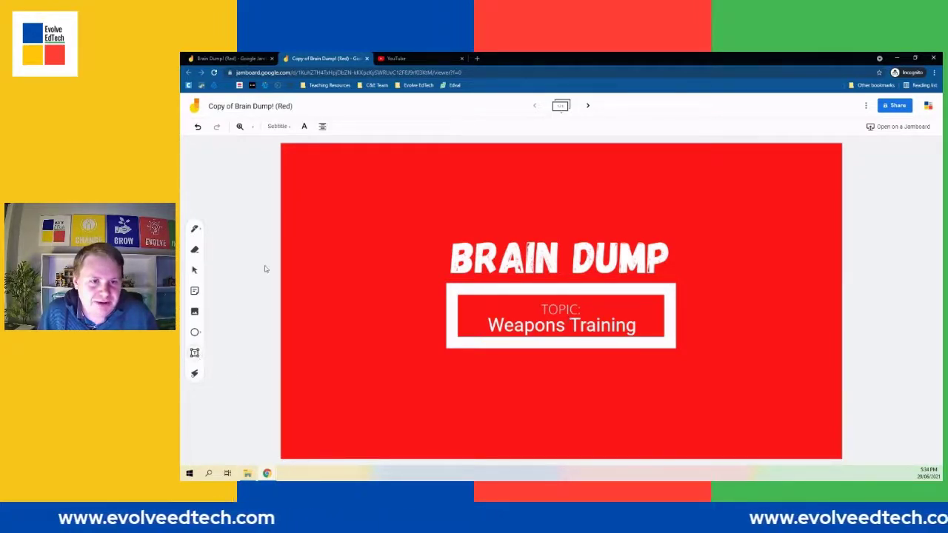
pyautogui.click(394, 190)
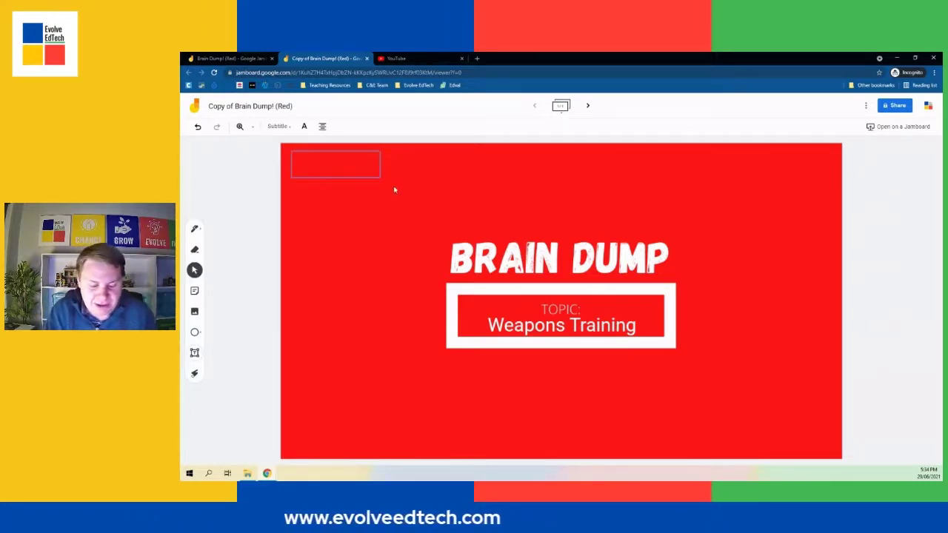
pyautogui.write('War')
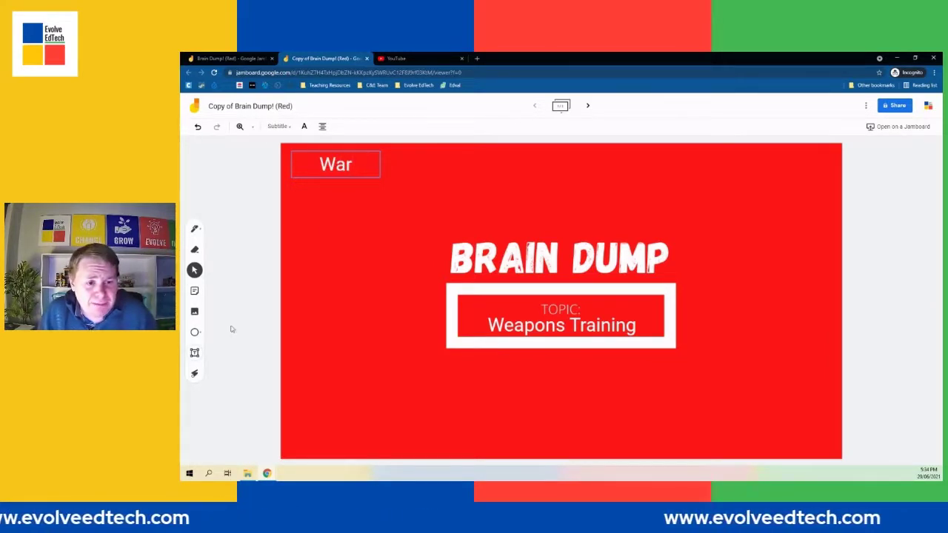
# - Add a text box reading "Army instructor" in the lower-left area of the red frame
pyautogui.click(312, 345)
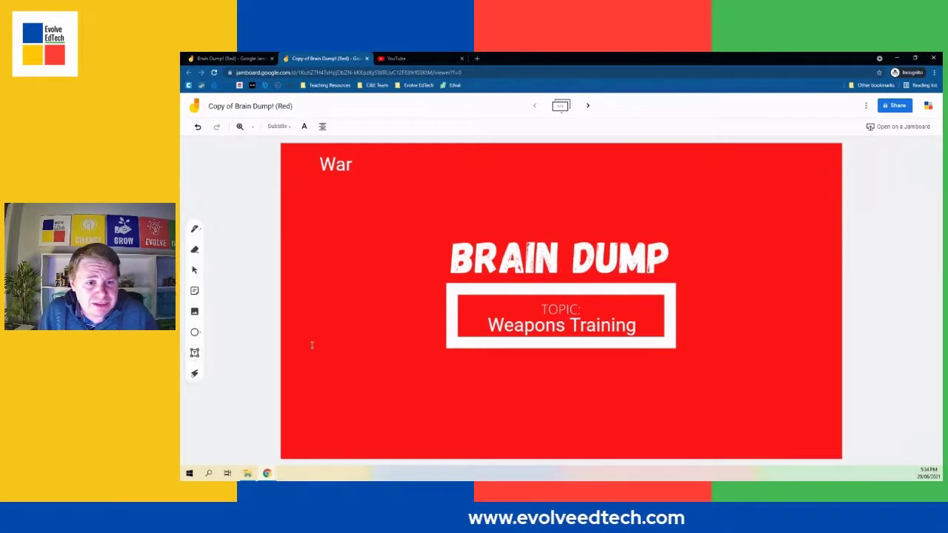
pyautogui.click(412, 363)
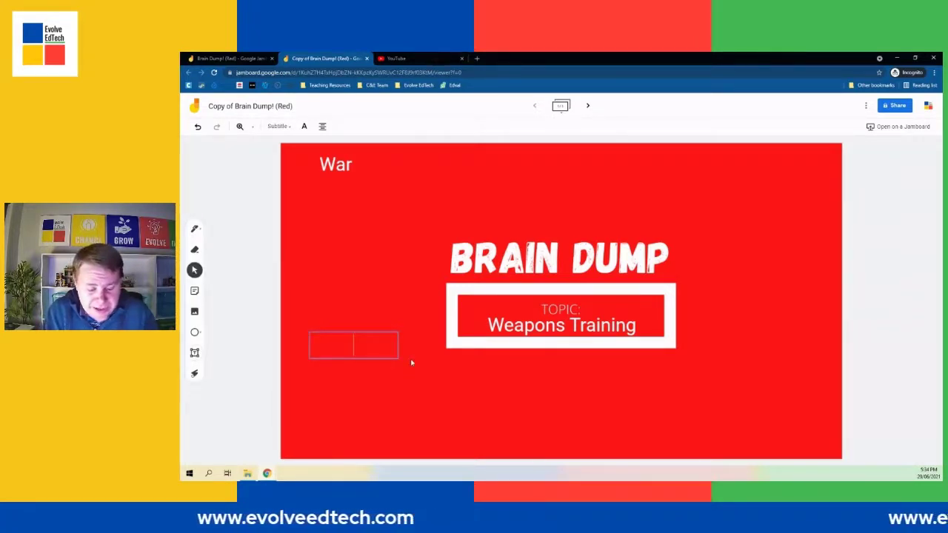
pyautogui.write('Dri')
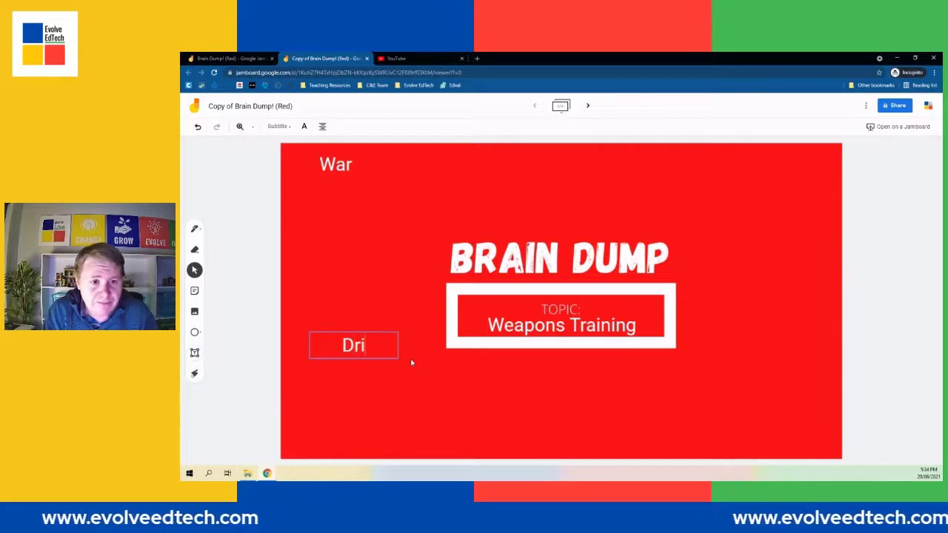
pyautogui.write('ll')
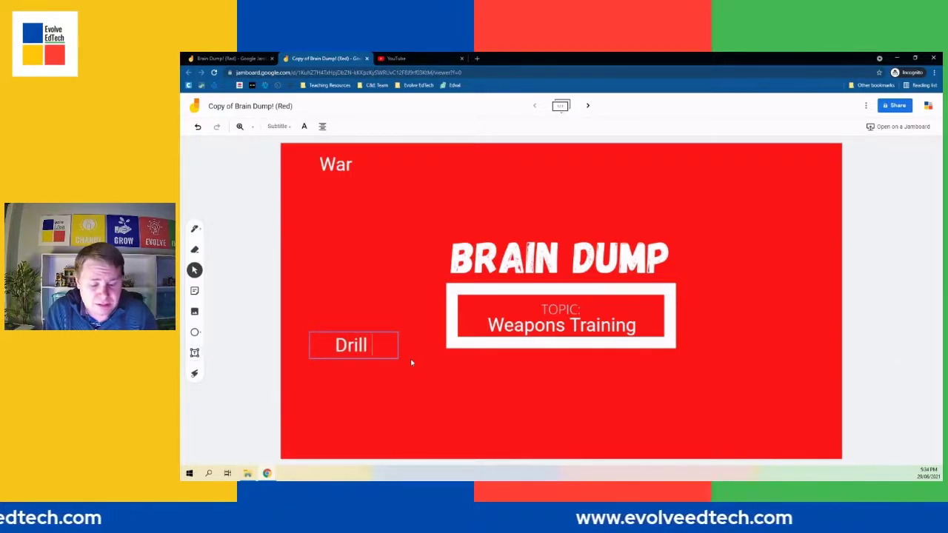
pyautogui.press('BackSpace')
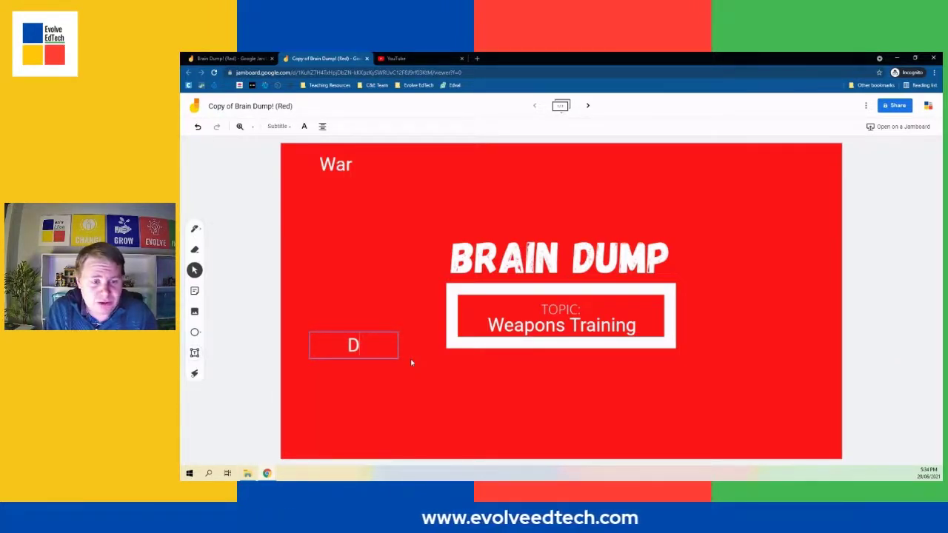
pyautogui.write('Arm')
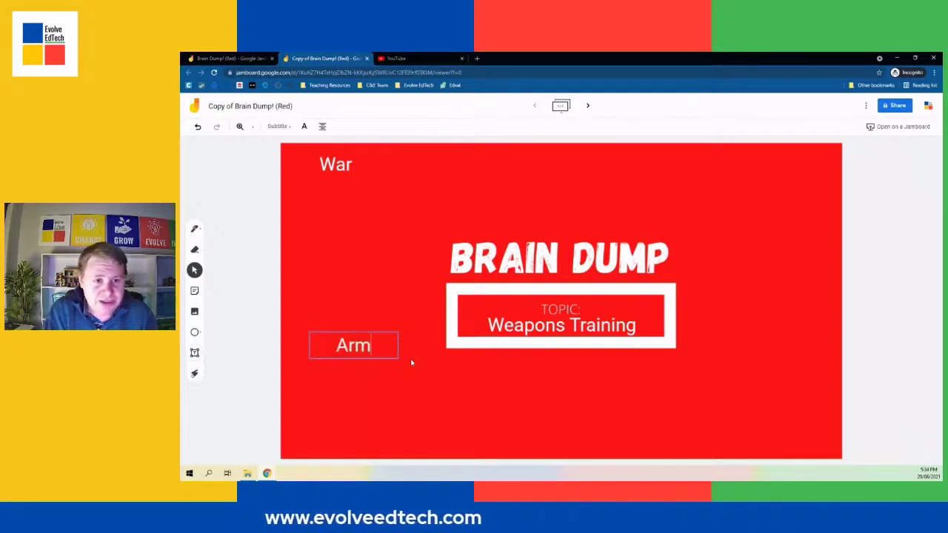
pyautogui.write('y instructo')
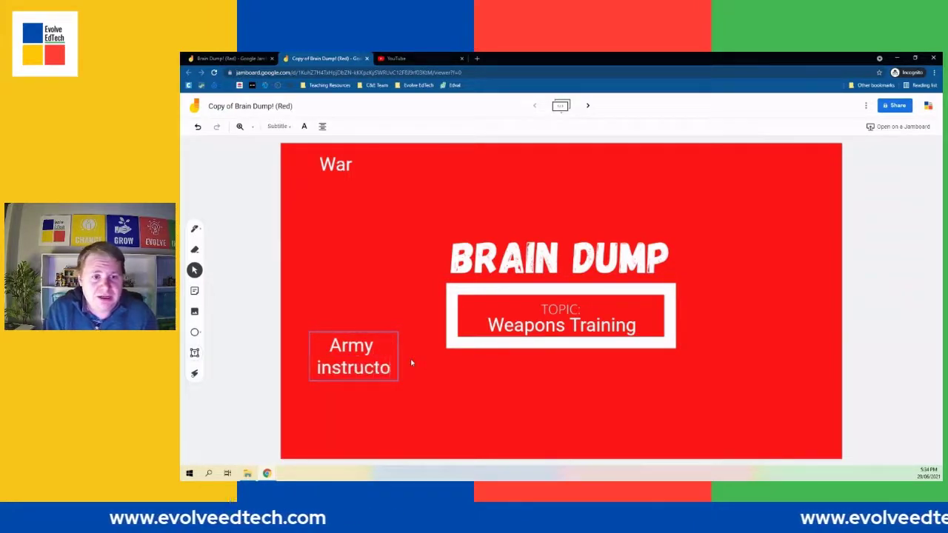
pyautogui.write('r')
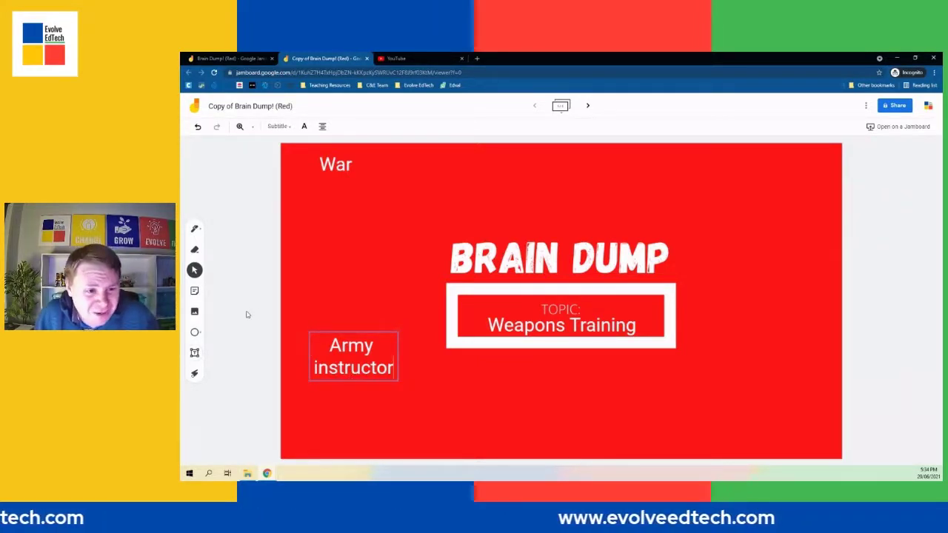
# - Add a yellow sticky note reading "Masculinity of men in the army" to the frame
pyautogui.click(194, 292)
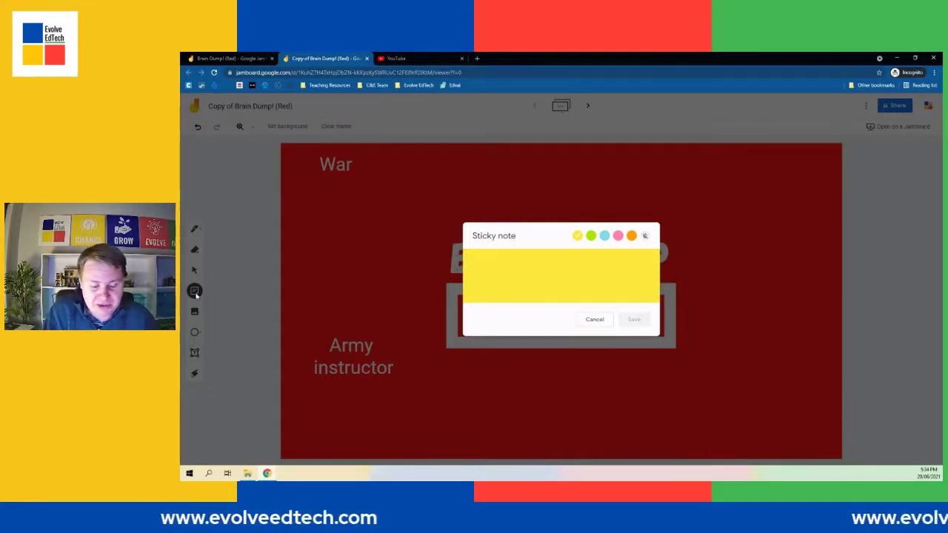
pyautogui.write('Masculinity of men in the army')
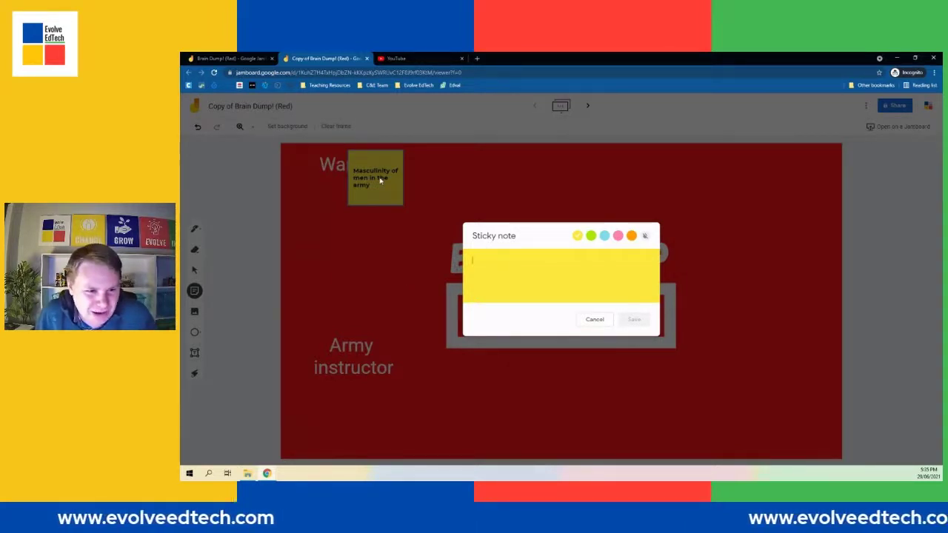
pyautogui.click(607, 337)
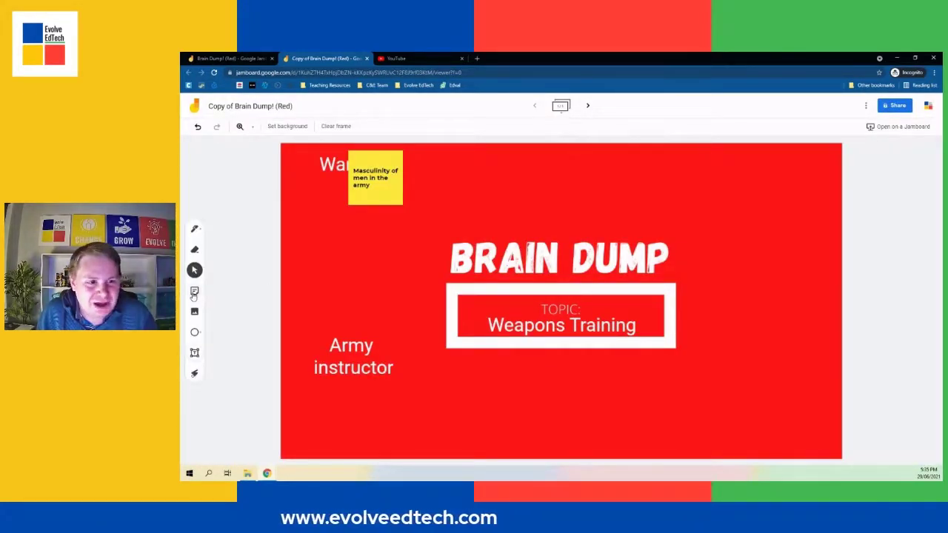
# - Add a green sticky note reading "Techniques" to the frame
pyautogui.click(194, 292)
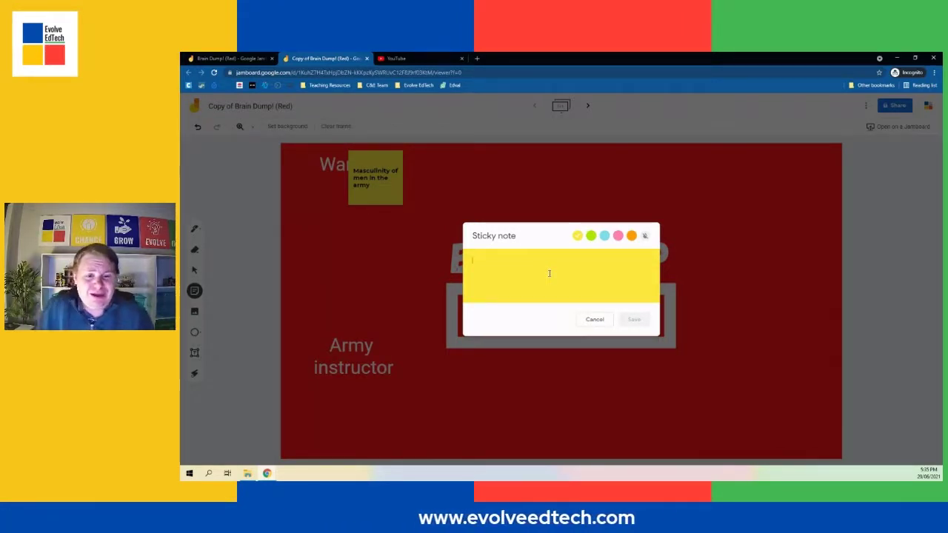
pyautogui.click(591, 236)
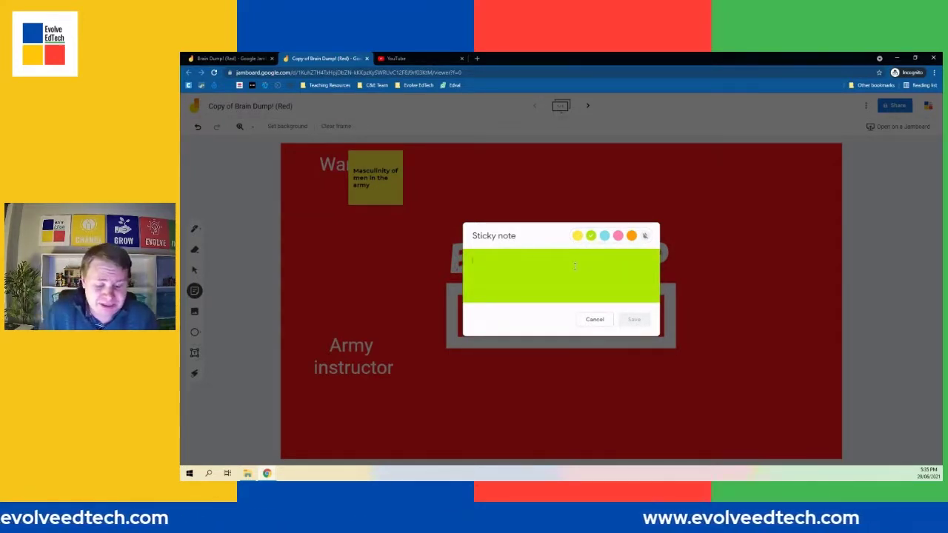
pyautogui.write('Techniques')
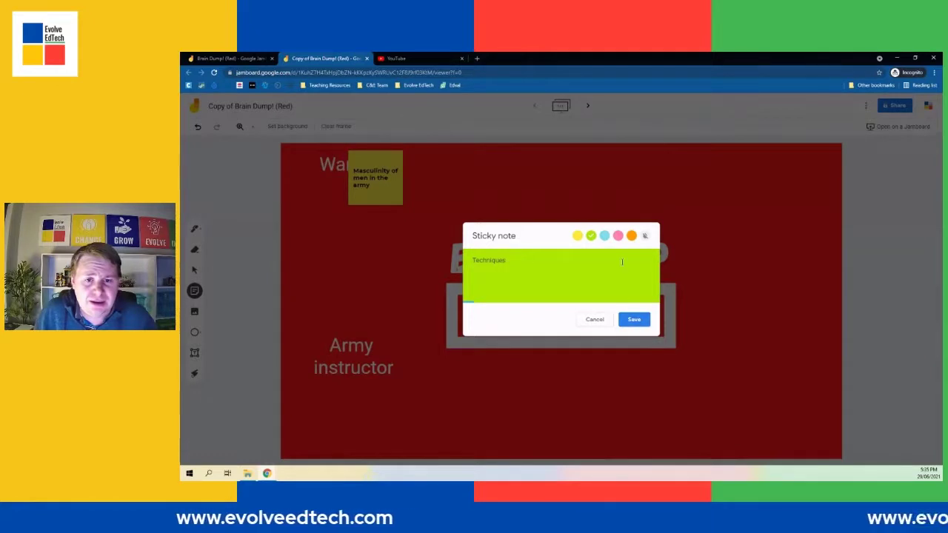
pyautogui.click(635, 319)
# - Add an orange sticky note reading "Example" and finish adding sticky notes
pyautogui.click(631, 235)
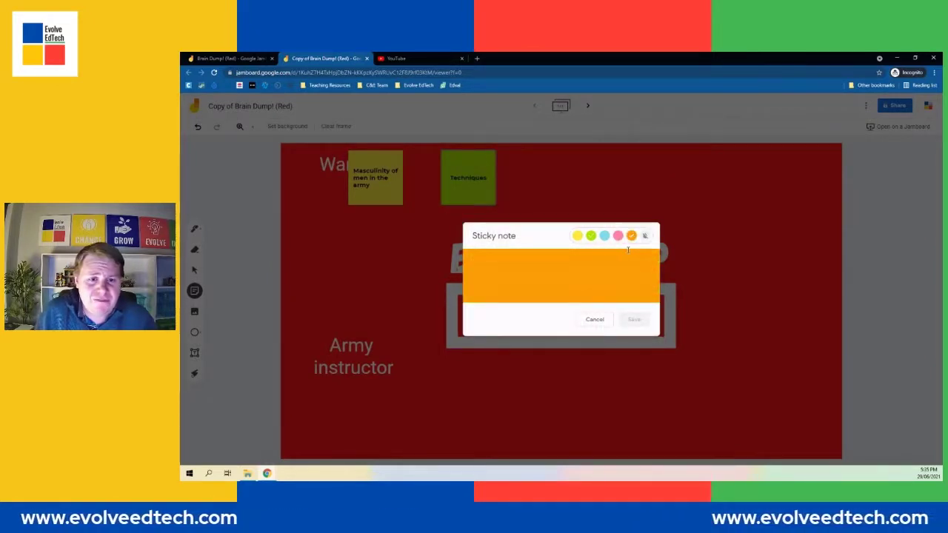
pyautogui.write('Example')
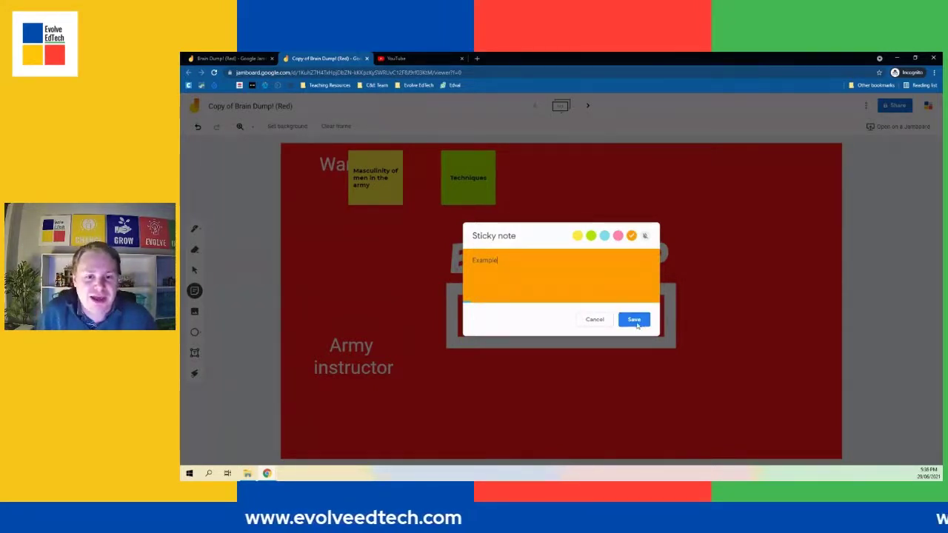
pyautogui.click(637, 323)
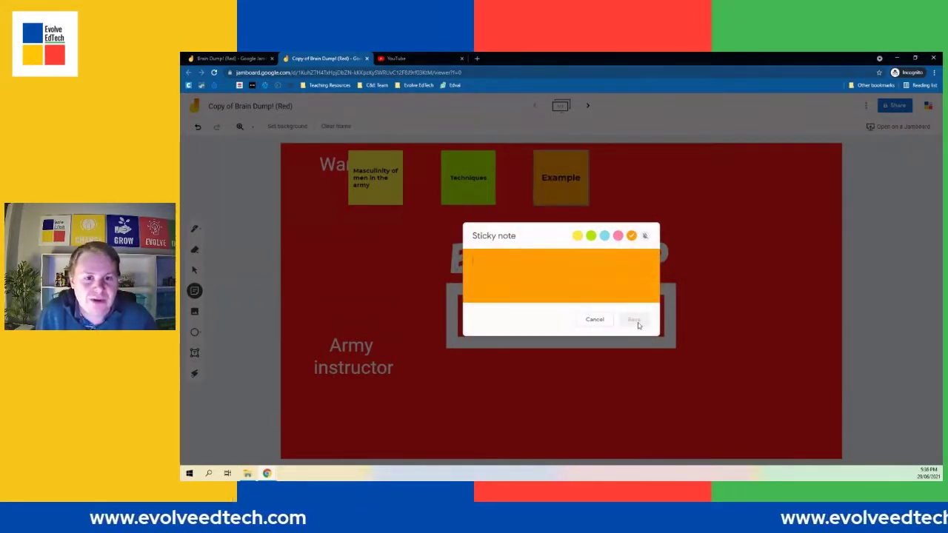
pyautogui.click(595, 320)
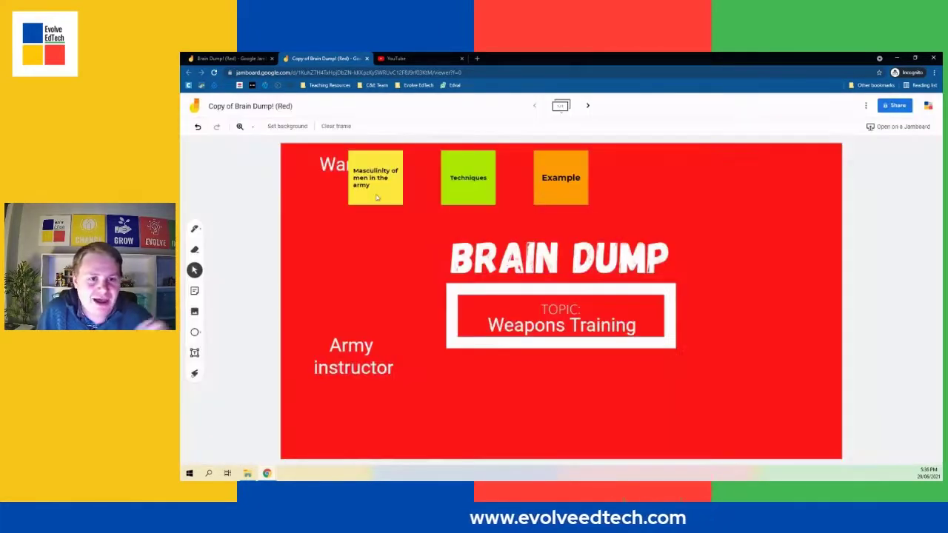
# - Move the yellow Masculinity note to the upper-right corner of the red frame and enlarge it outward from its lower-left corner
pyautogui.moveTo(383, 187); pyautogui.dragTo(810, 190)
pyautogui.click(778, 217)
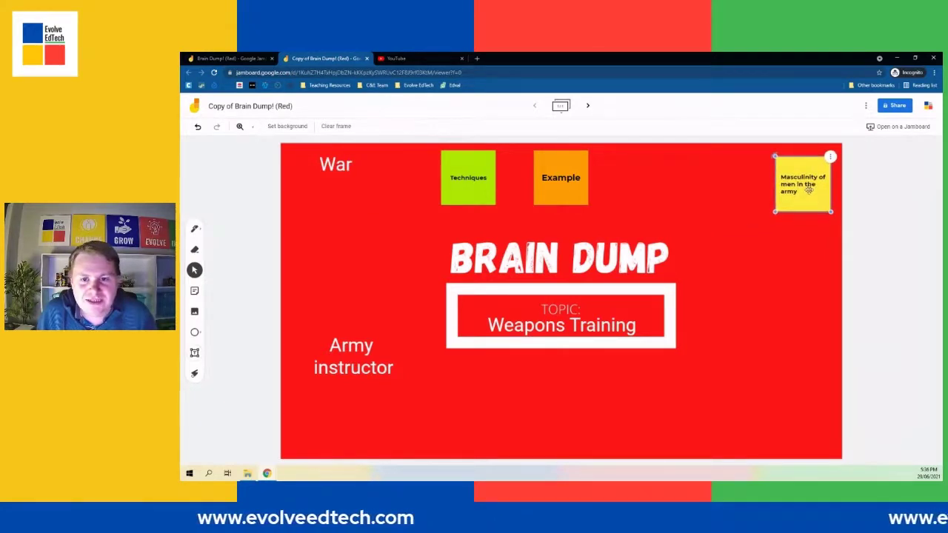
pyautogui.click(776, 210)
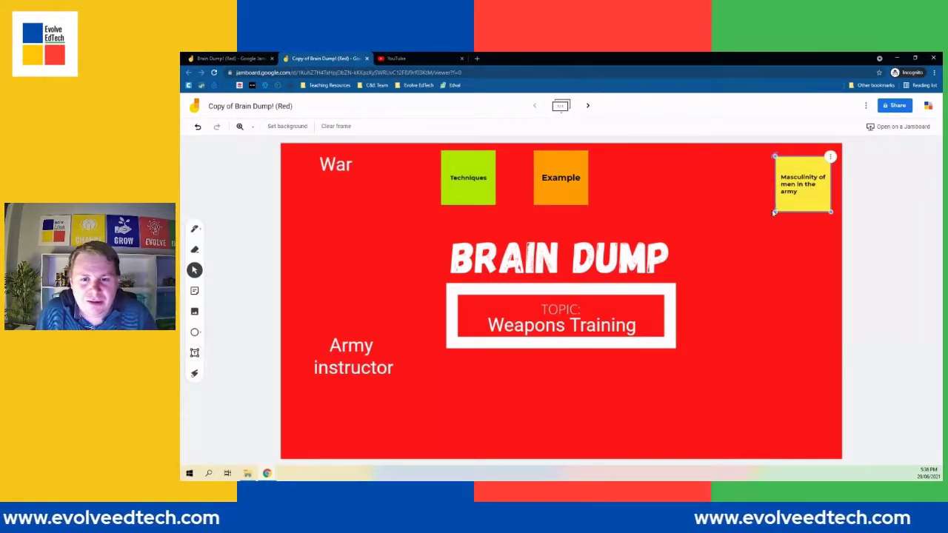
pyautogui.click(768, 220)
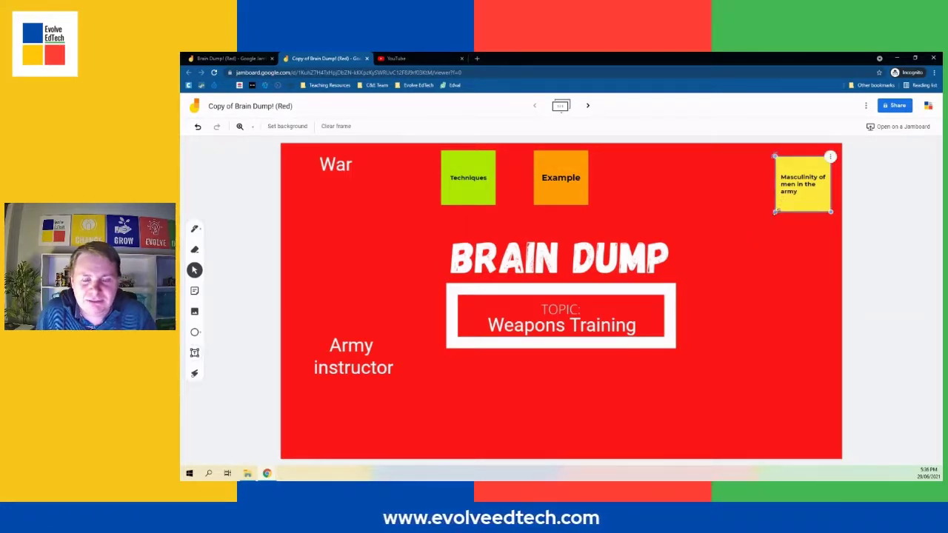
pyautogui.moveTo(772, 214); pyautogui.dragTo(750, 237)
pyautogui.click(535, 321)
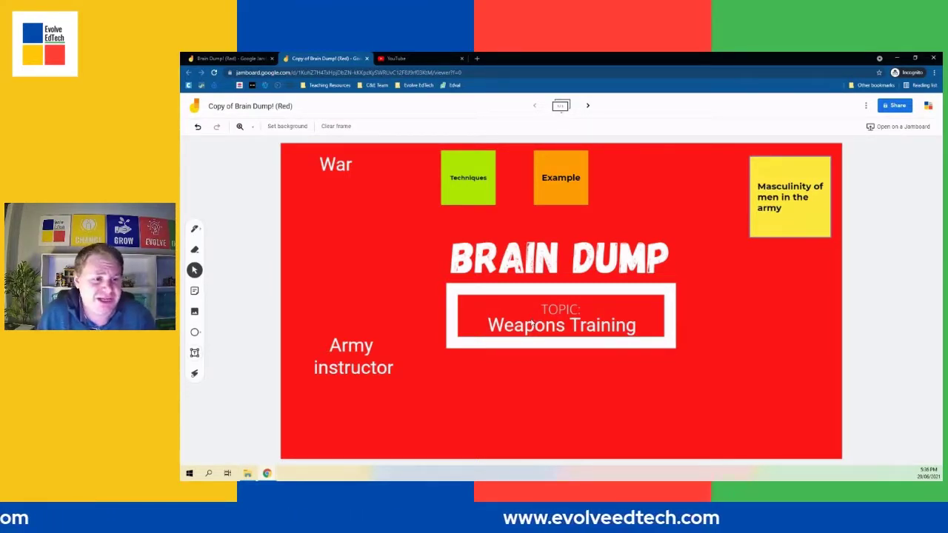
# - Duplicate the Brain Dump frame and add a blank frame after the duplicate
pyautogui.click(561, 107)
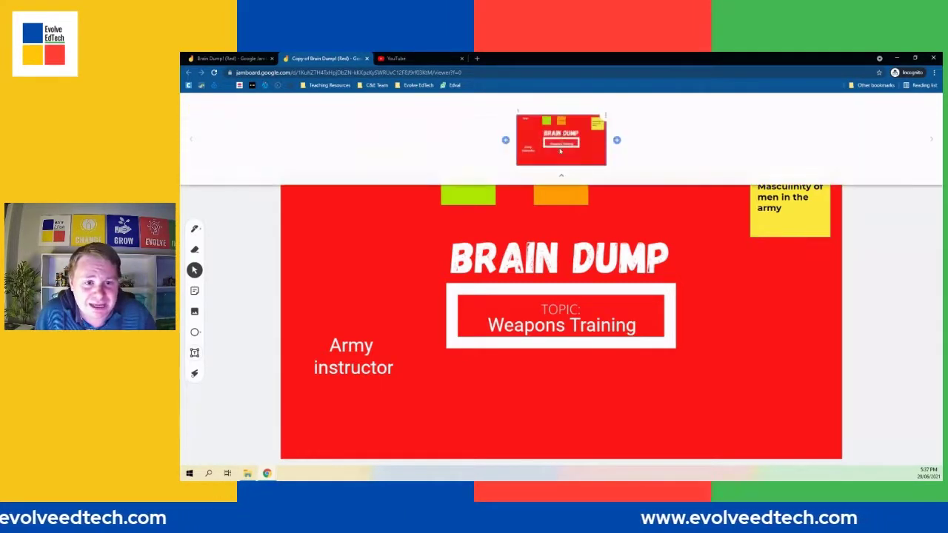
pyautogui.click(606, 113)
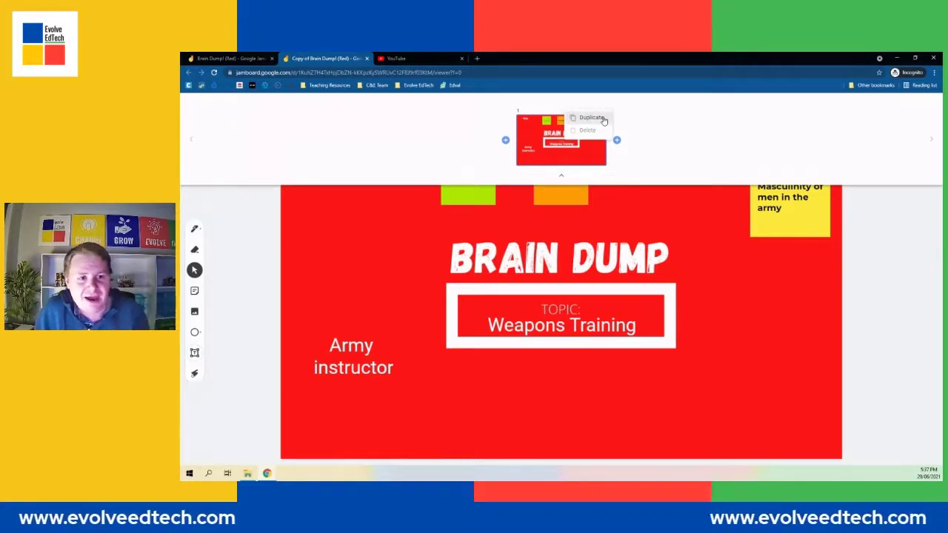
pyautogui.click(591, 118)
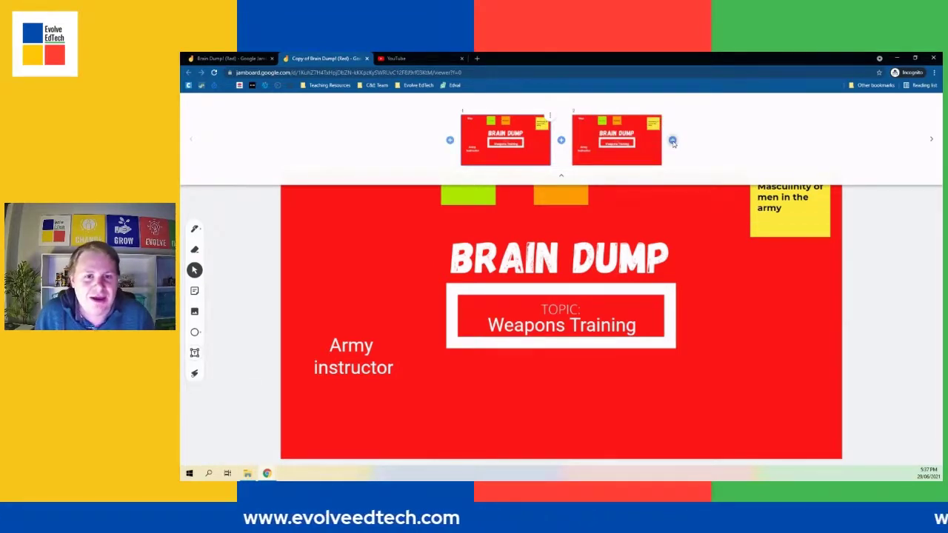
pyautogui.click(673, 141)
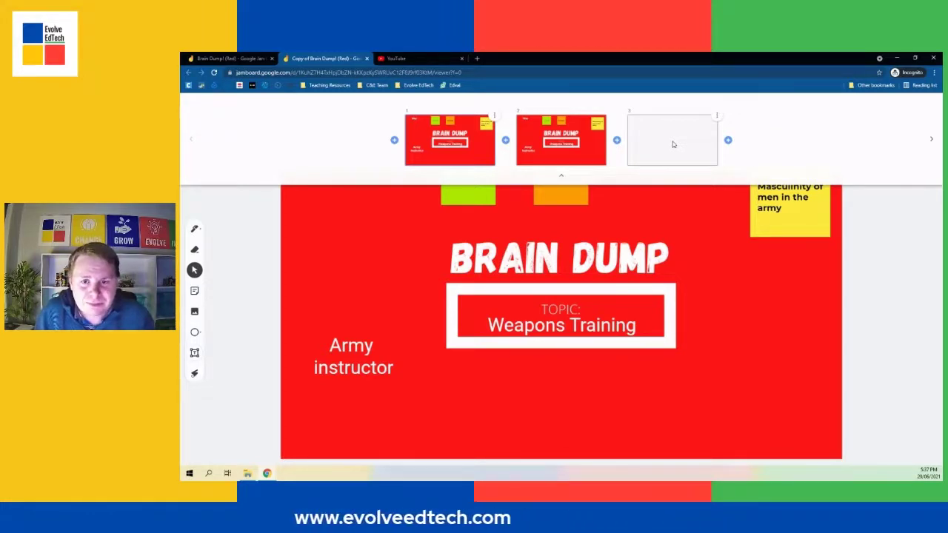
pyautogui.click(855, 208)
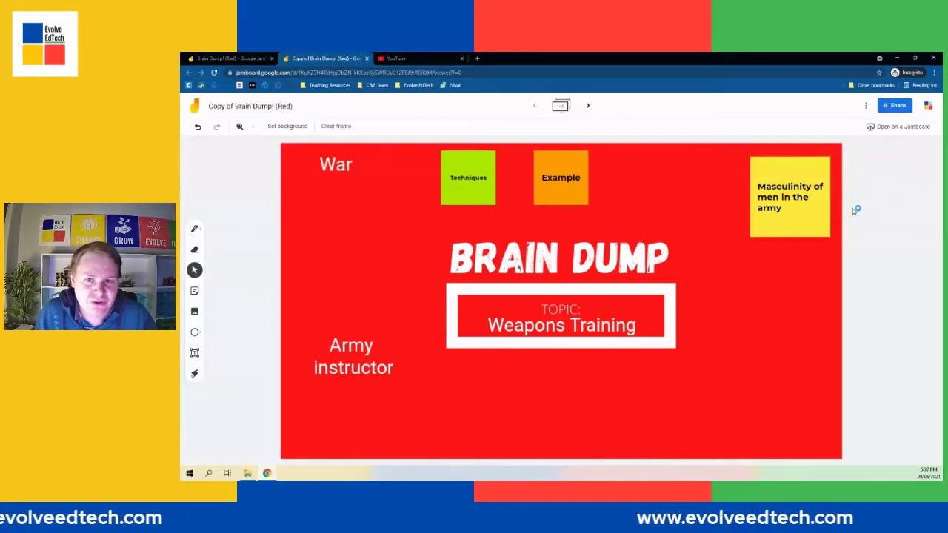
# - Open the version history of the copied Jamboard
pyautogui.click(866, 106)
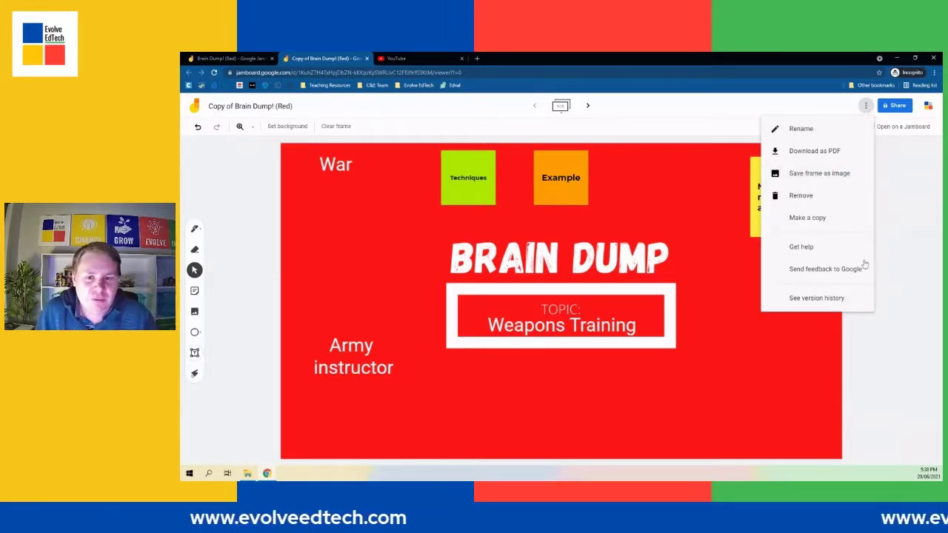
pyautogui.click(828, 299)
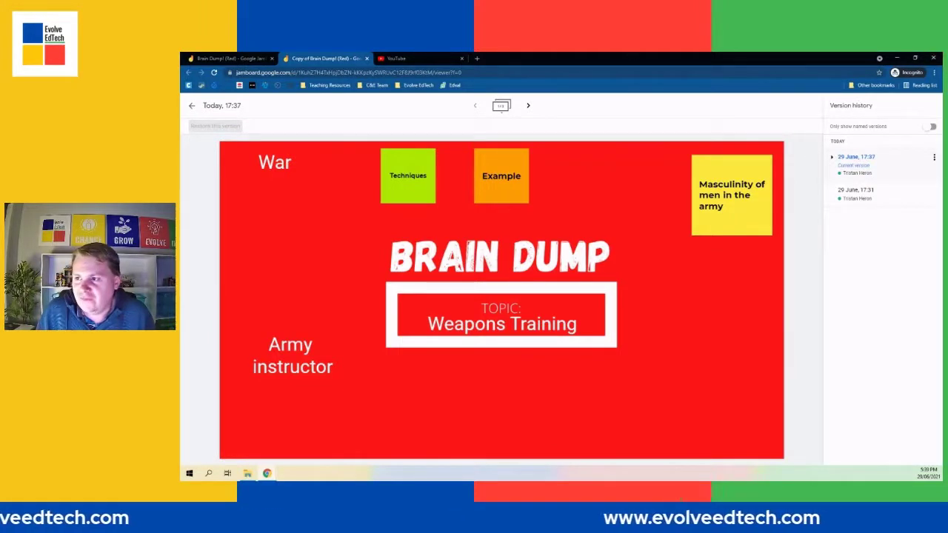
# - Switch to the original Brain Dump! (Red) template and load evolveedtech.com in its place
pyautogui.click(255, 60)
pyautogui.click(282, 72)
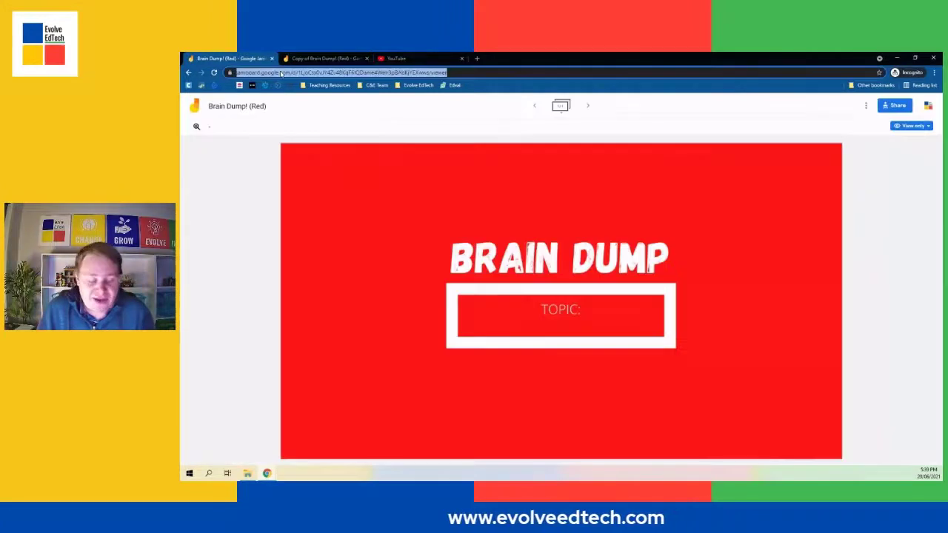
pyautogui.write('evolve')
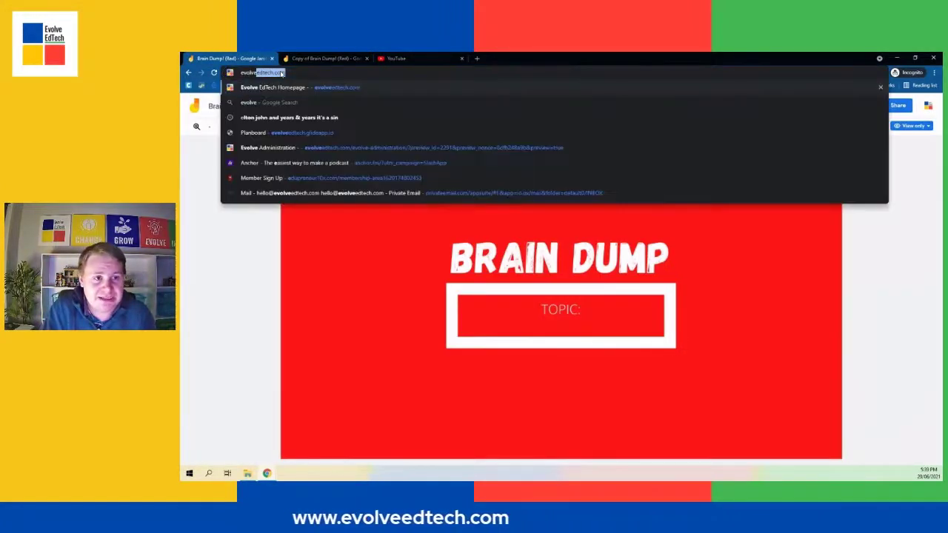
pyautogui.press('Return')
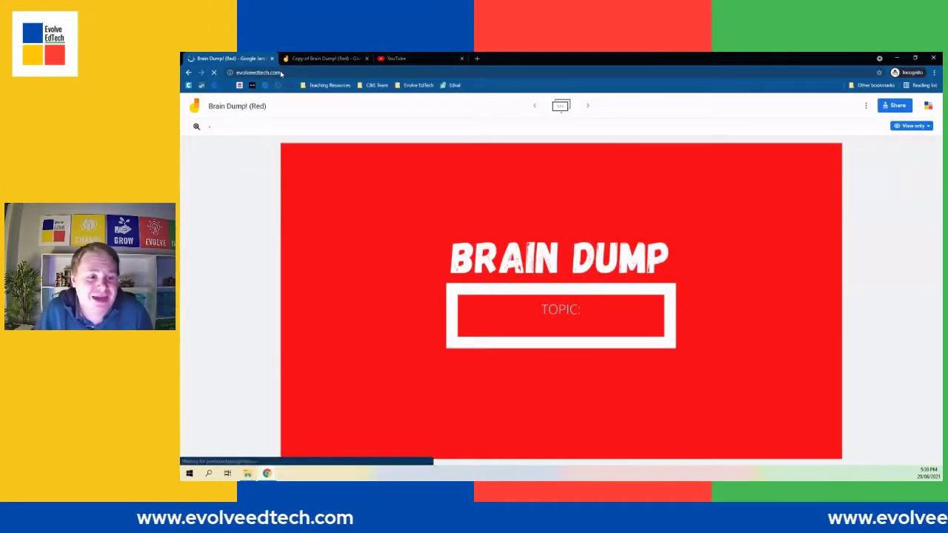